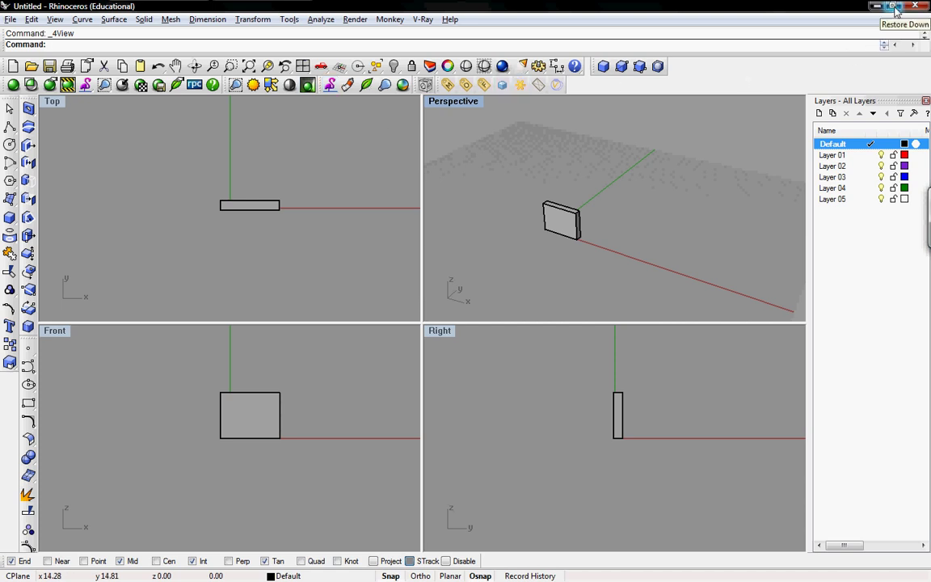
Restore the Rhino window to a smaller size, move it toward the centre, then maximize it again
left_click(895, 10)
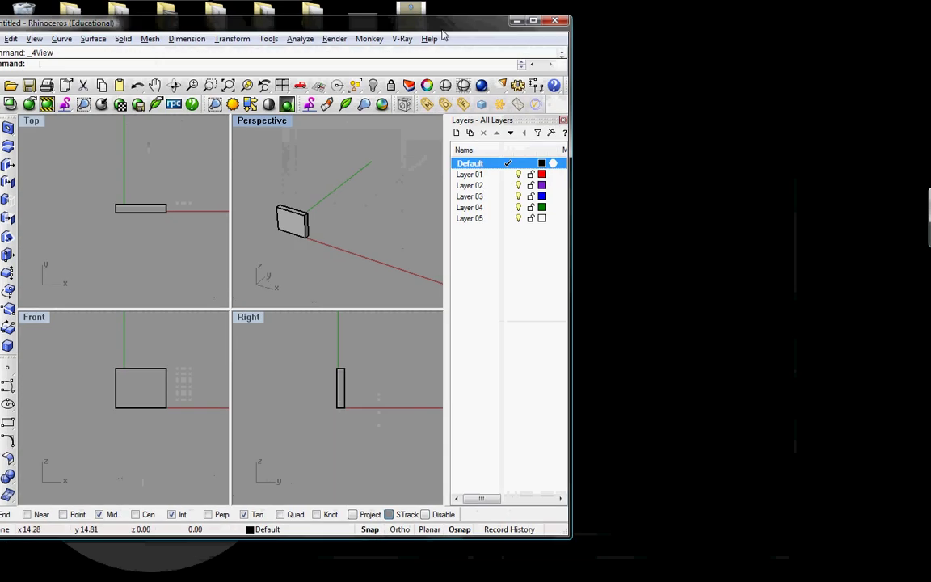
left_click_drag(442, 24, 653, 52)
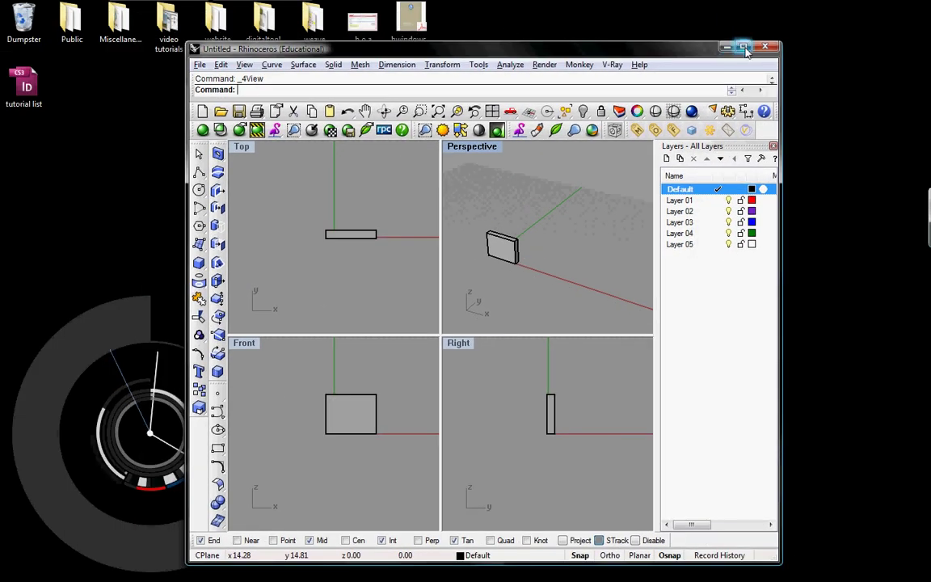
left_click(743, 48)
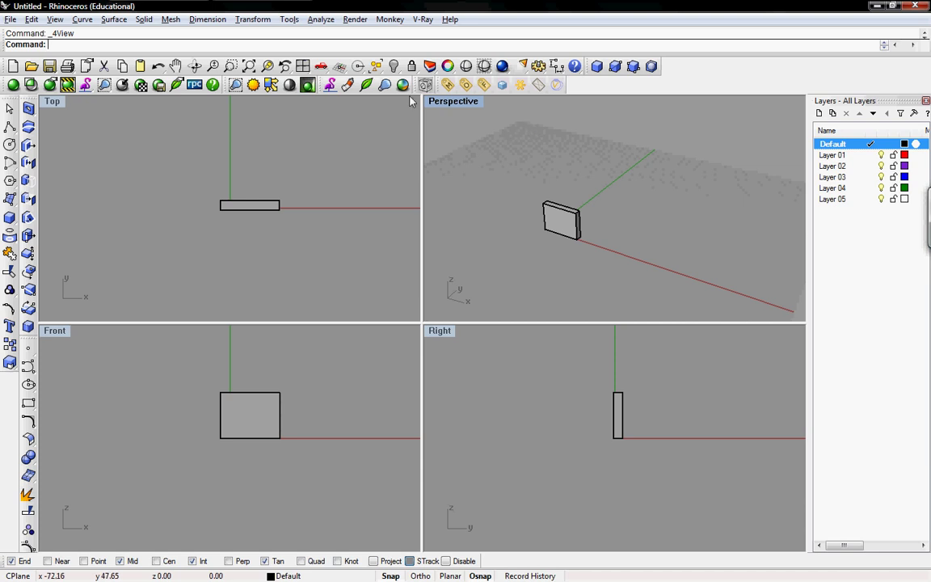
Browse the File and neighbouring menus, then start a Lin command and cancel it
left_click(8, 21)
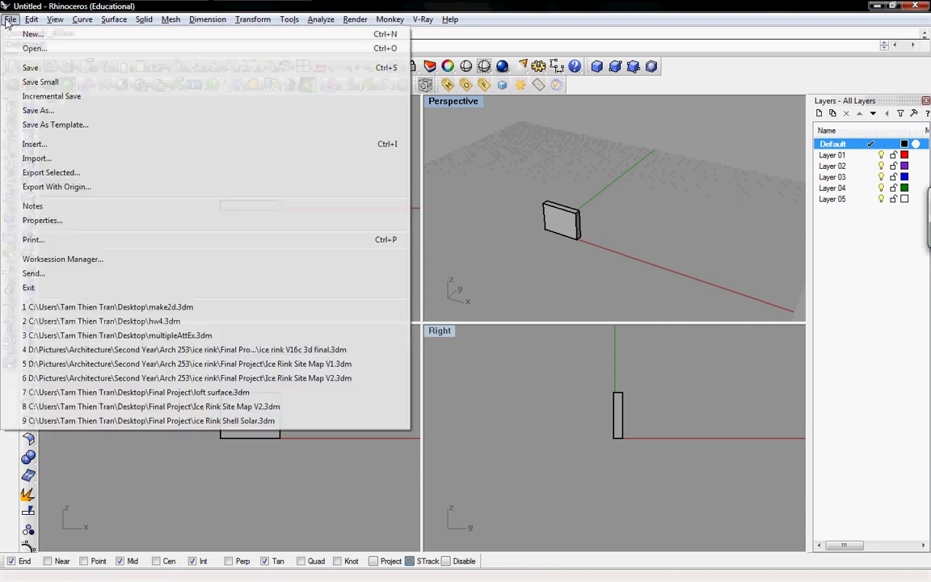
mouse_move(30, 23)
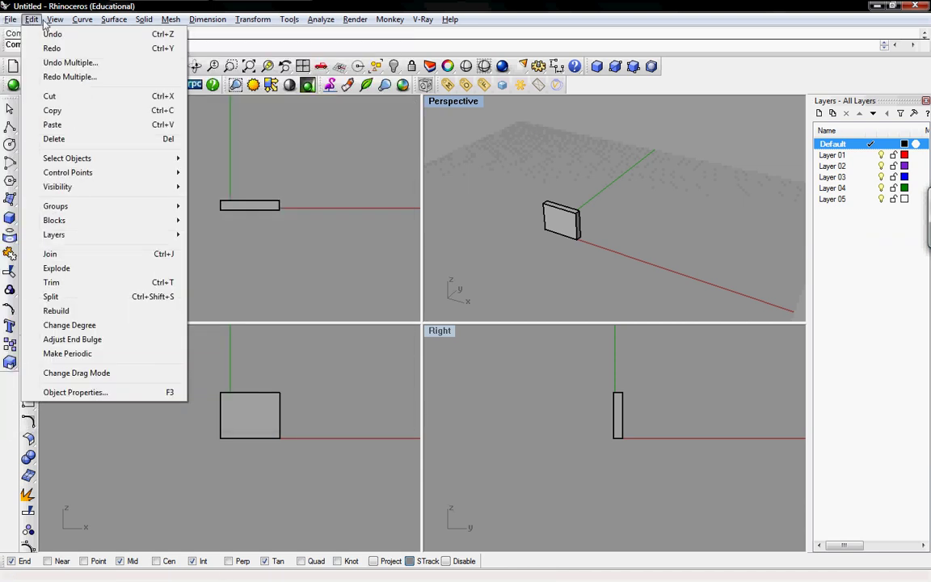
mouse_move(189, 25)
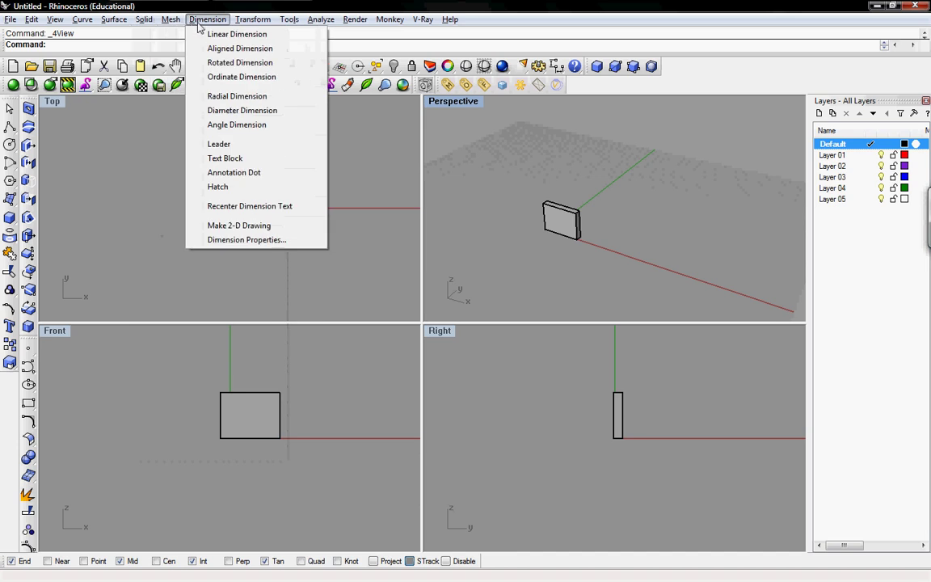
mouse_move(354, 23)
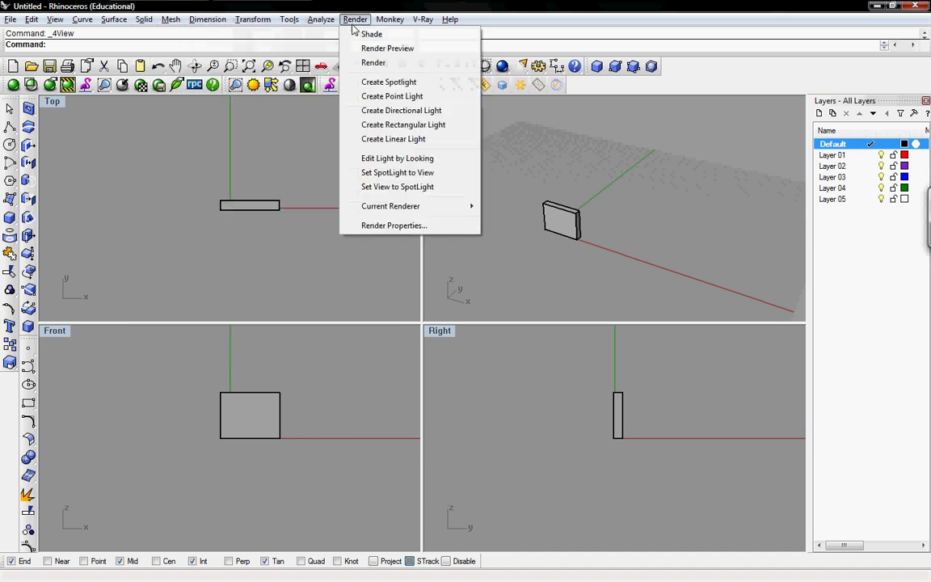
left_click(390, 20)
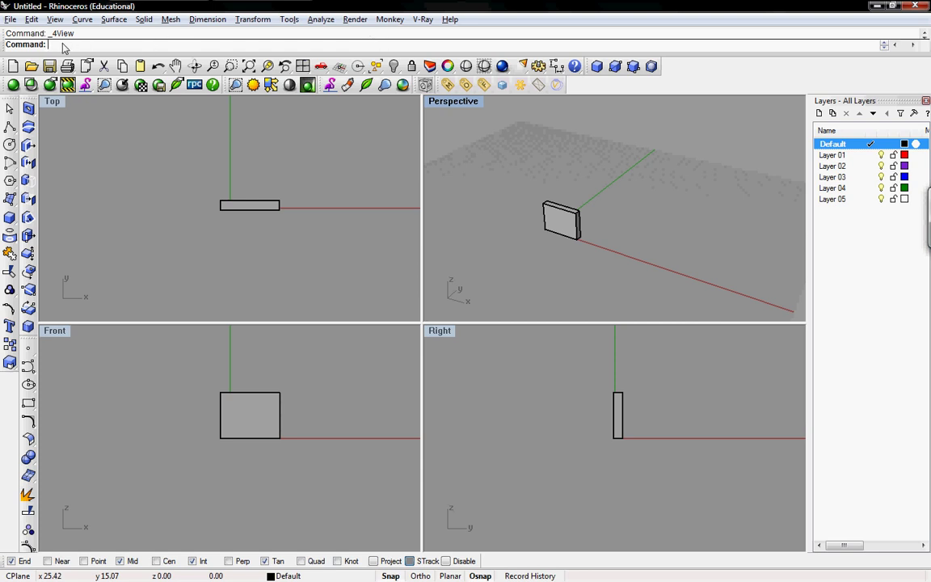
type("Line")
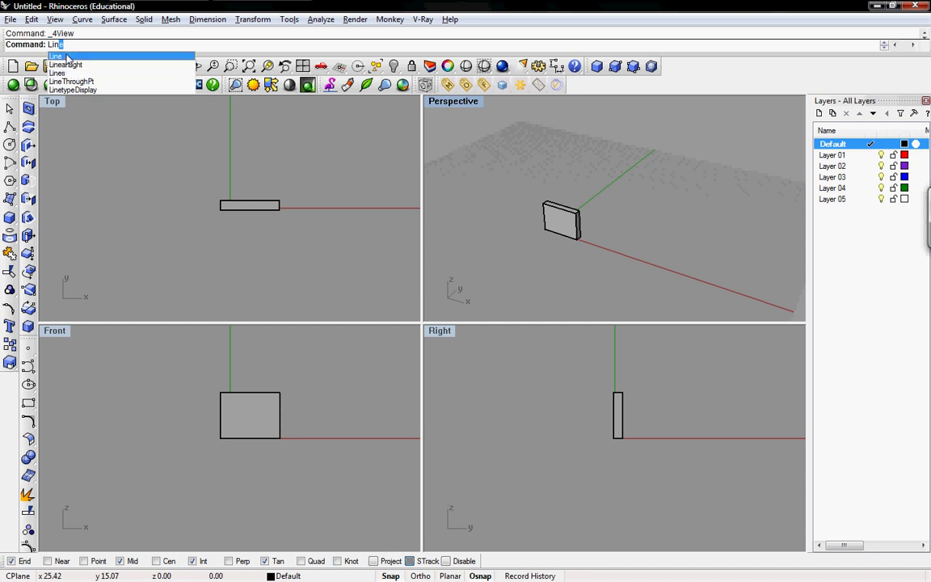
key("Escape")
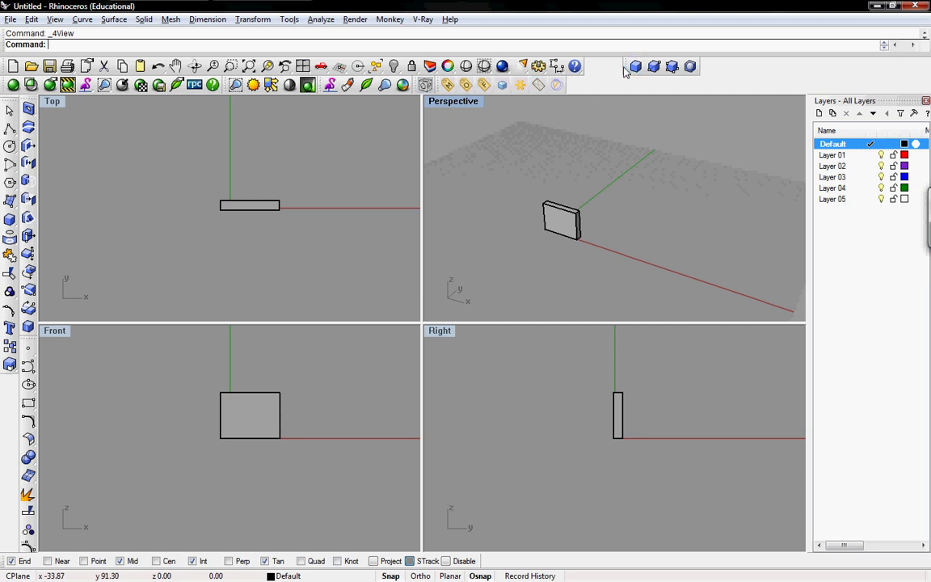
Nudge the Box toolbar left, float the Layer toolbar, then dock it back beside the render icons
mouse_move(626, 71)
left_mouse_down()
mouse_move(553, 65)
mouse_move(599, 75)
mouse_move(24, 137)
mouse_move(7, 131)
mouse_move(10, 107)
mouse_move(259, 104)
mouse_move(639, 77)
mouse_move(618, 68)
left_mouse_up()
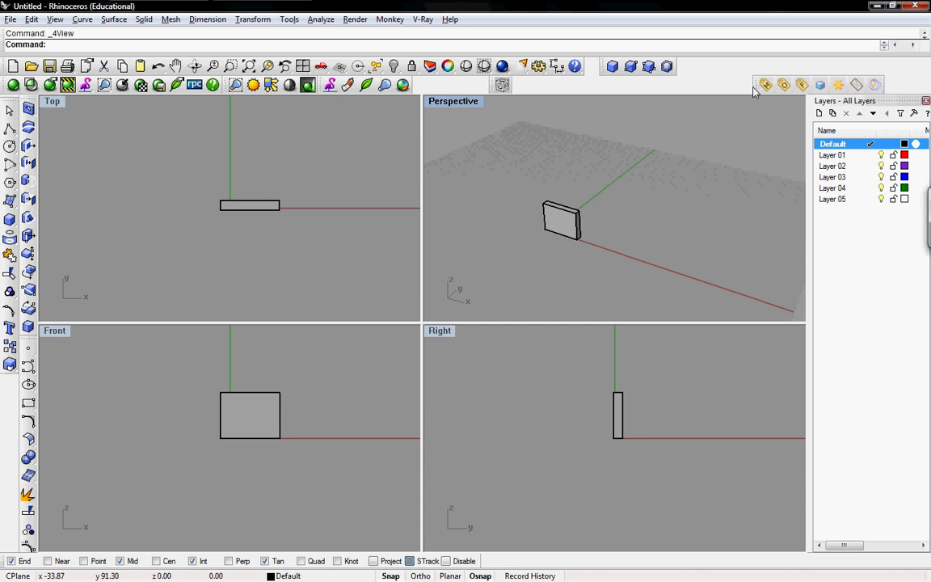
left_click_drag(756, 89, 428, 80)
left_click_drag(524, 85, 456, 85)
Show the default.Circle tool group and dock it with the main toolbars
right_click(601, 86)
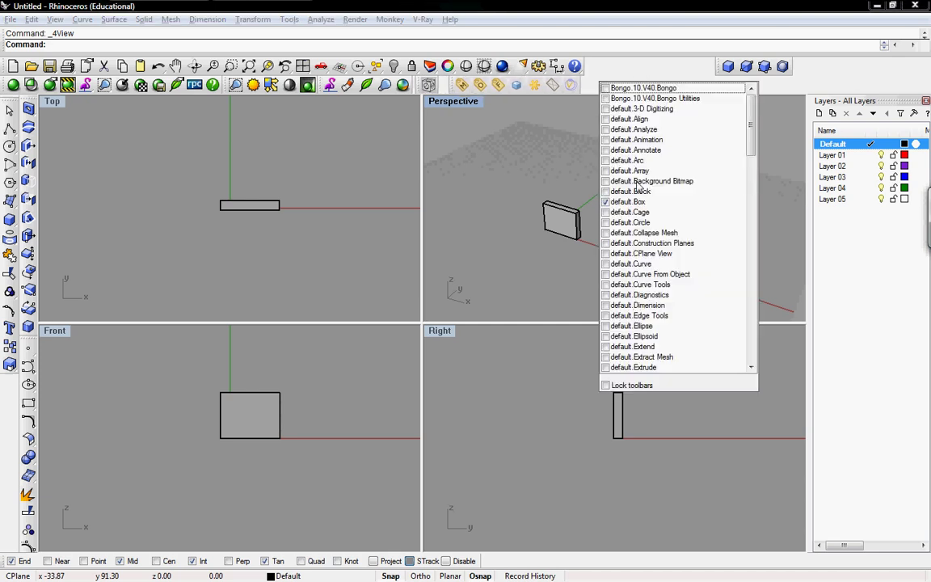
mouse_move(751, 137)
left_mouse_down()
mouse_move(751, 162)
mouse_move(751, 153)
left_mouse_up()
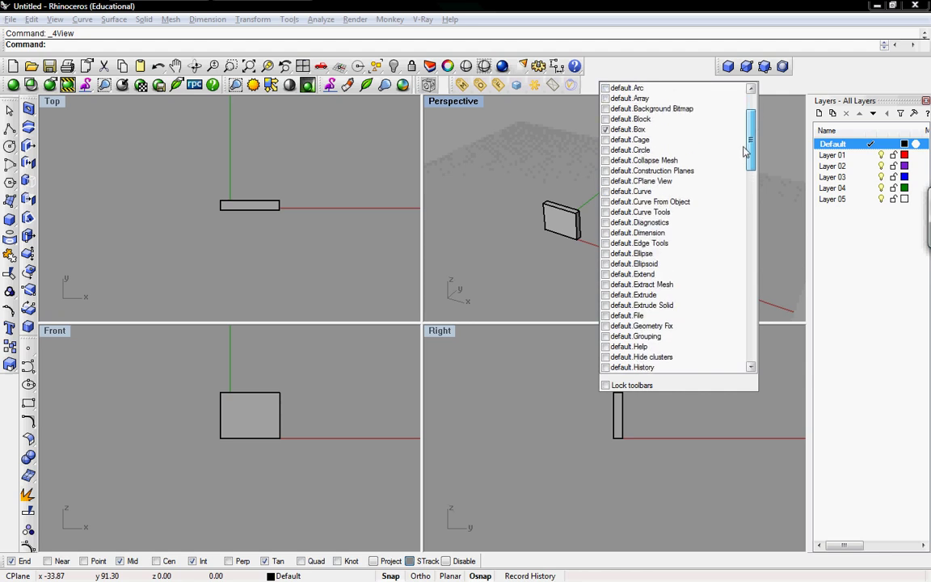
left_click(605, 151)
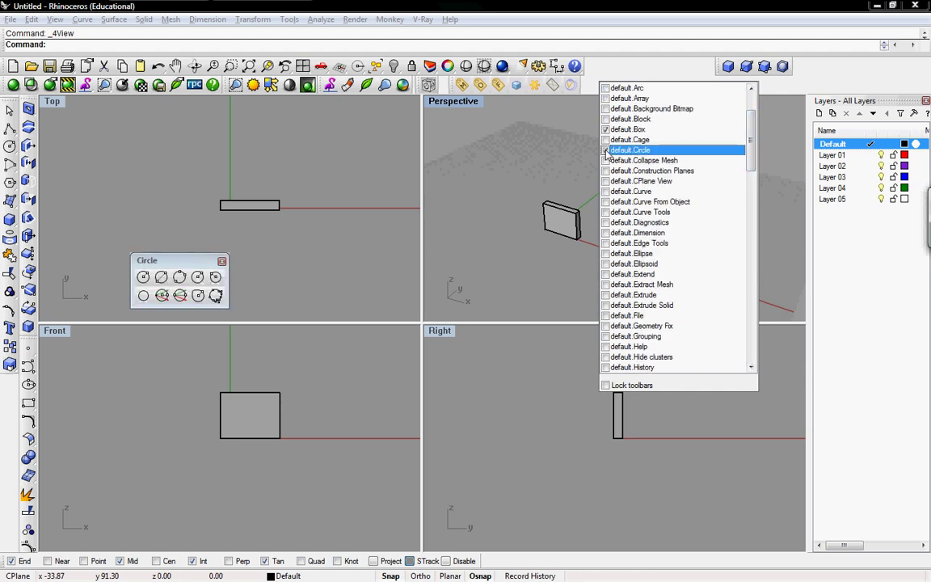
left_click_drag(167, 263, 597, 89)
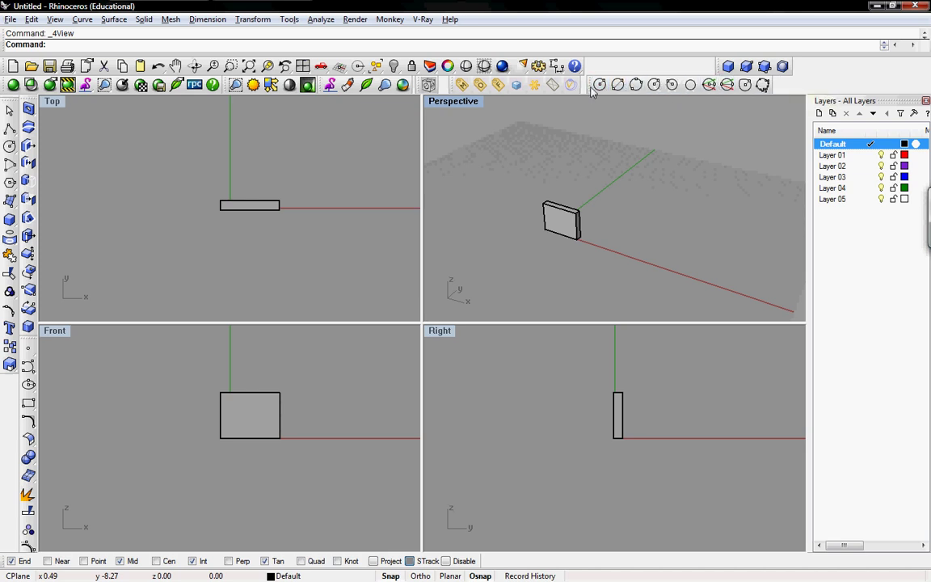
Untick default.Circle and default.Box in the toolbar list to hide both groups
right_click(687, 71)
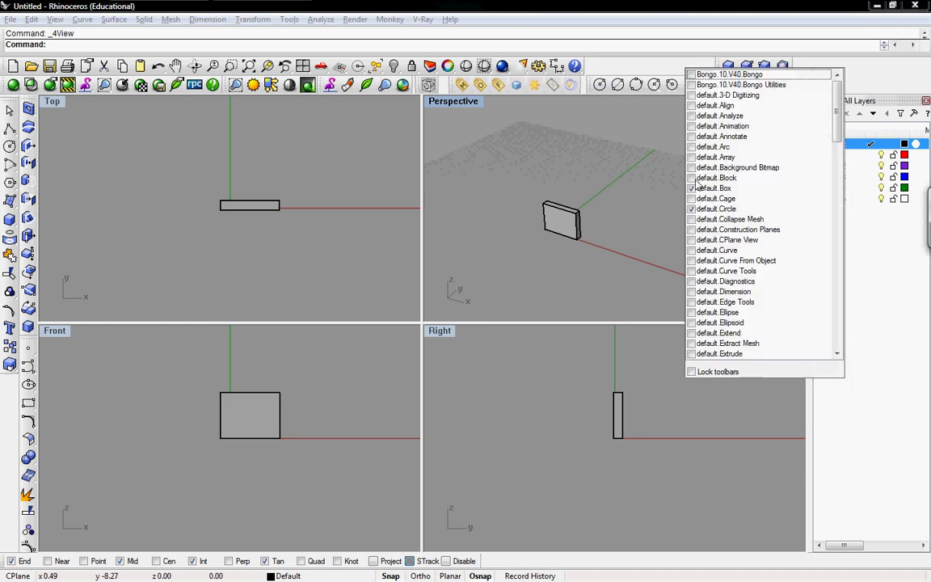
left_click(690, 209)
right_click(649, 73)
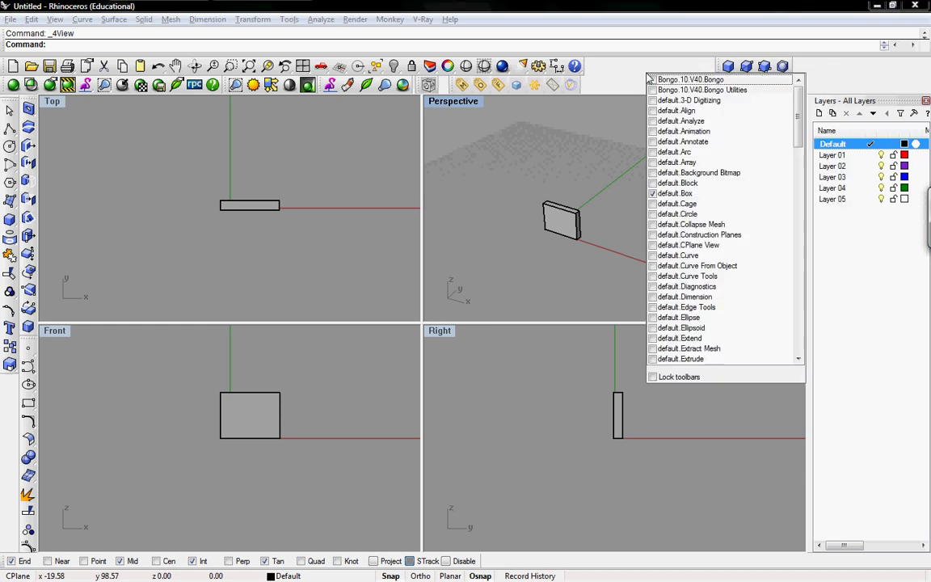
left_click(659, 195)
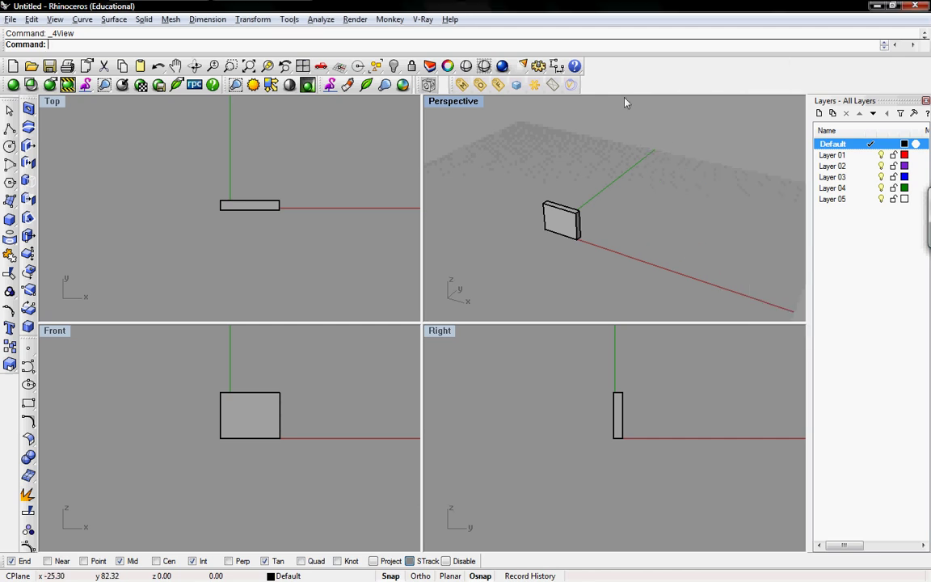
right_click(606, 79)
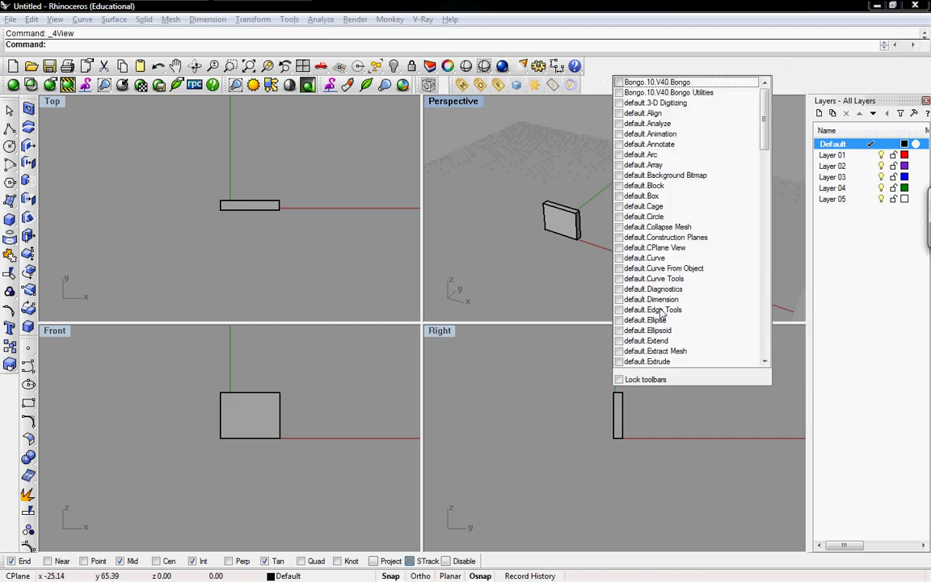
left_click(619, 380)
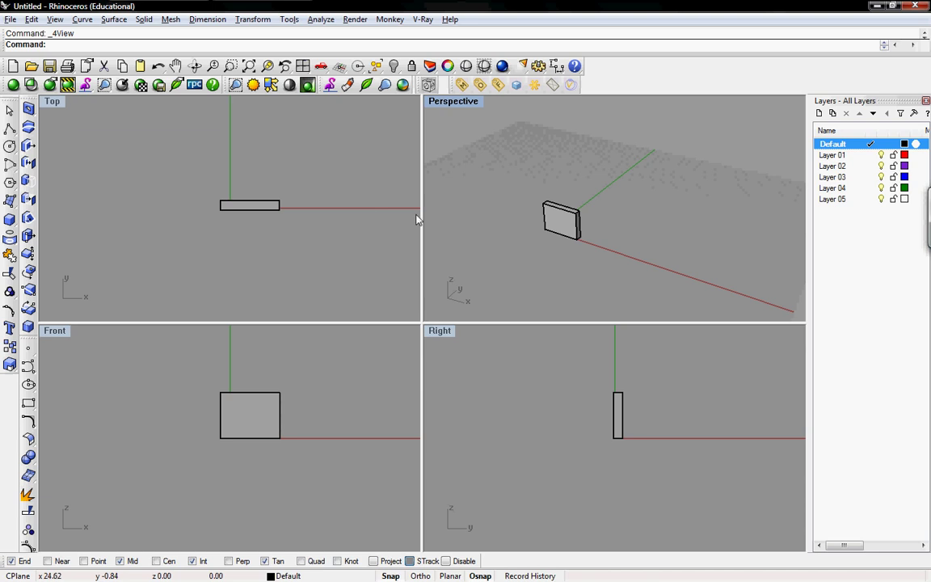
left_click(562, 216)
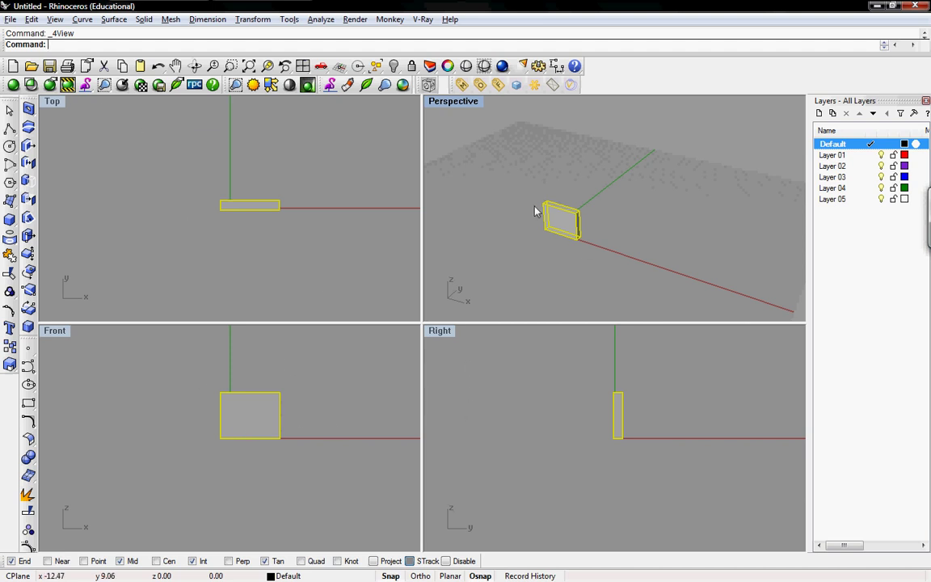
left_click(612, 209)
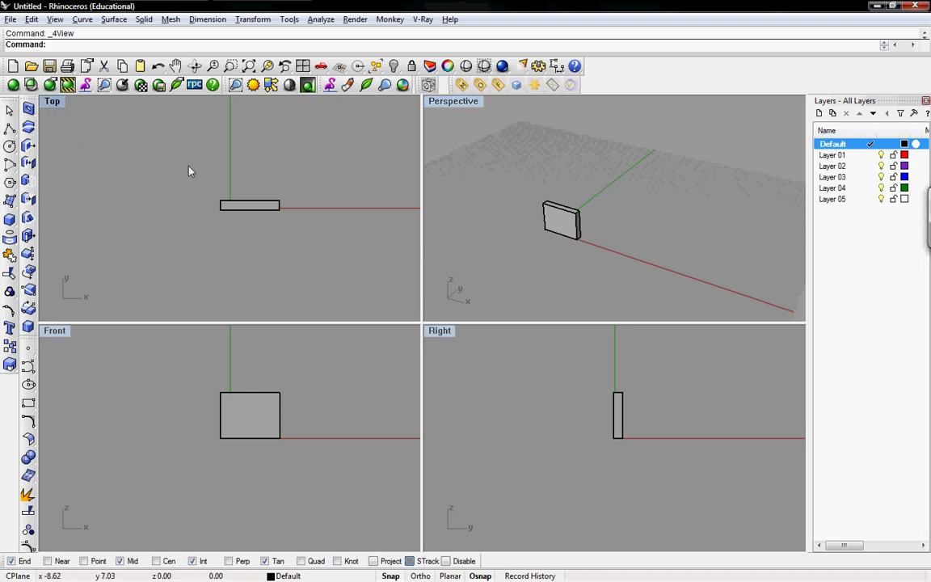
Pan the Top view and briefly select, then deselect, the box
mouse_move(260, 206)
right_mouse_down()
mouse_move(245, 201)
mouse_move(187, 222)
mouse_move(272, 166)
mouse_move(167, 196)
mouse_move(259, 210)
right_mouse_up()
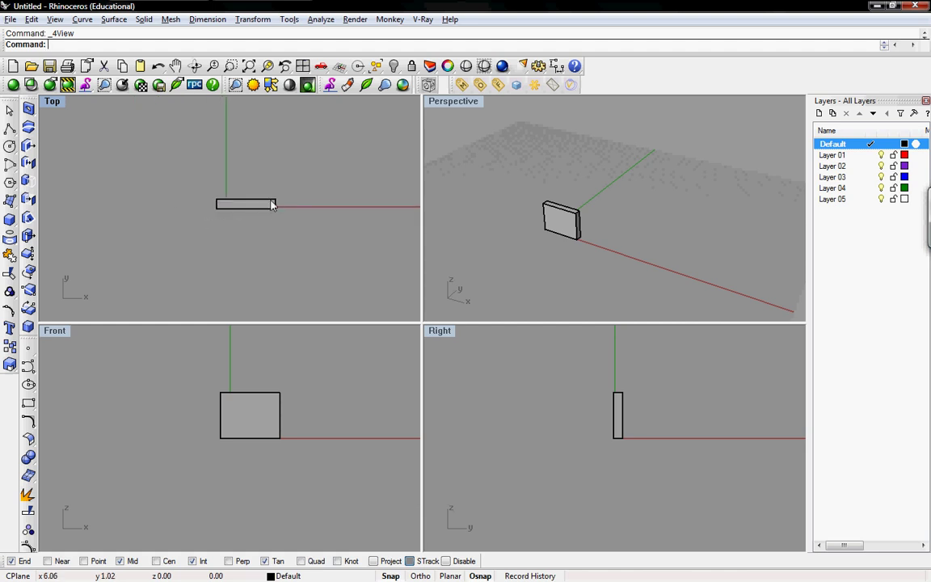
left_click(272, 206)
left_click(178, 169)
Pan the Top view again, select the thin box, and orbit Perspective around it
right_click_drag(272, 204, 194, 183)
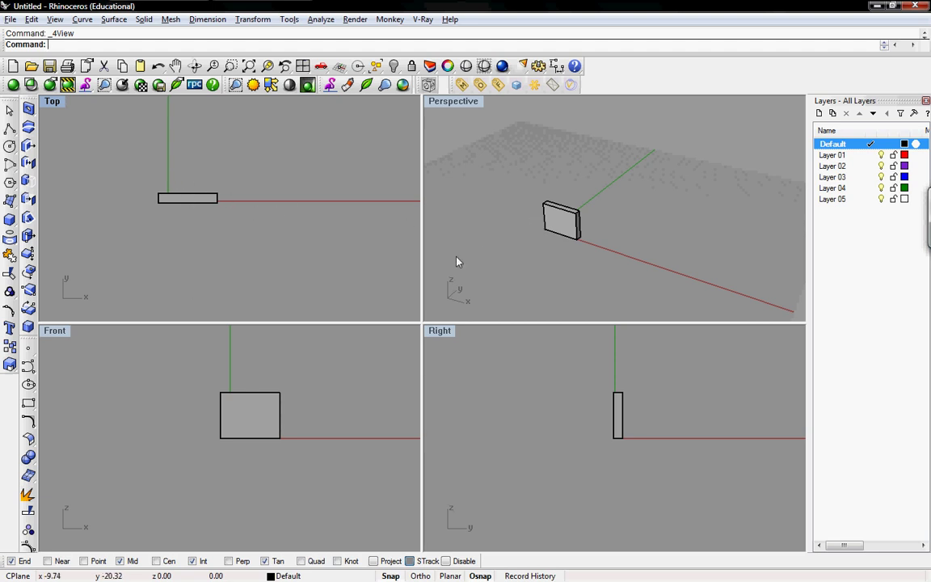
left_click(579, 223)
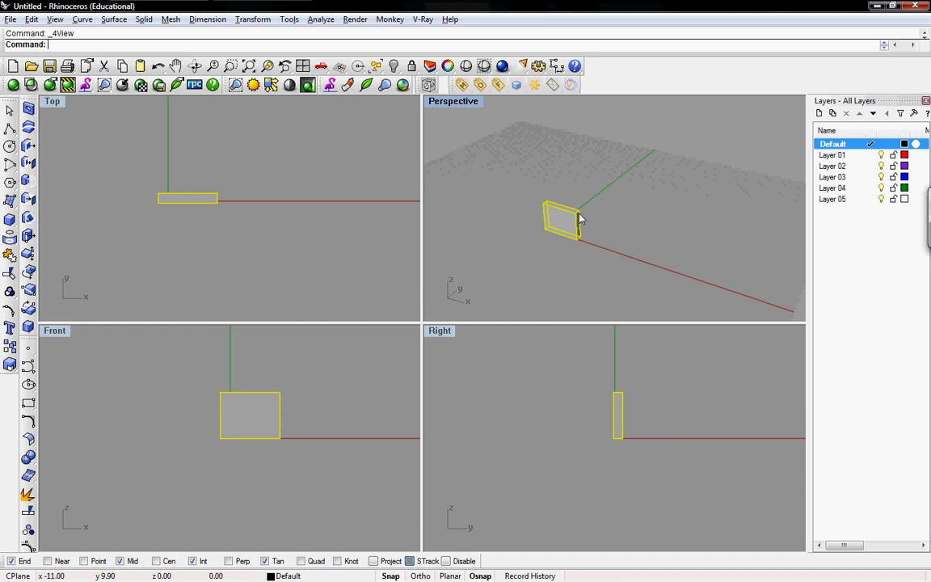
right_click_drag(579, 219, 565, 183)
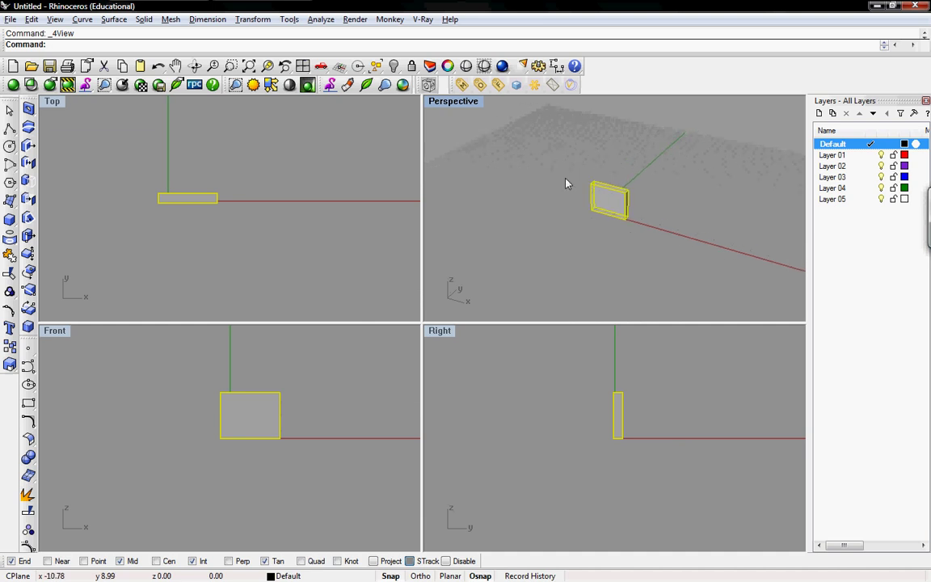
Maximize the Perspective viewport, orbit to a low side-on angle, and zoom in on the slab
double_click(450, 102)
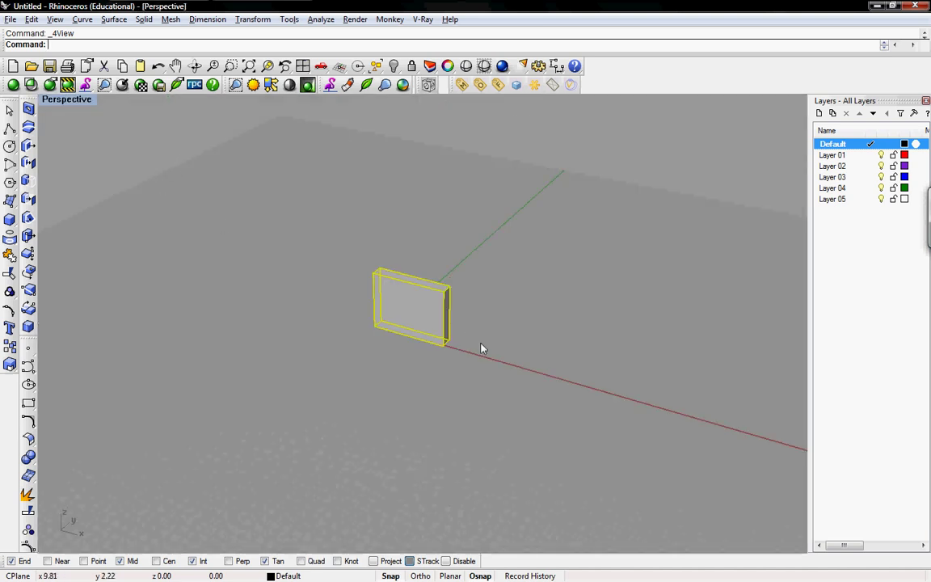
right_click_drag(382, 305, 426, 326)
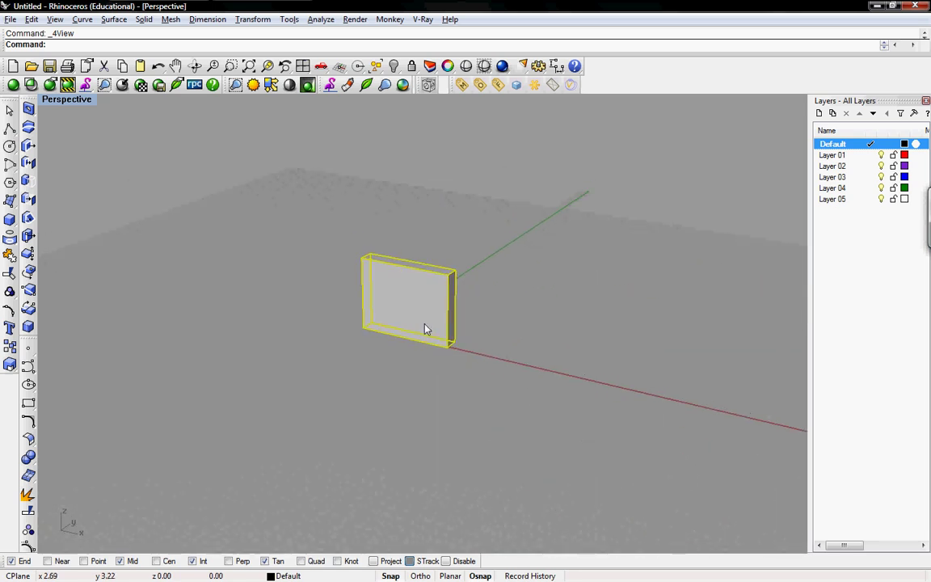
scroll(433, 305, "up", 3)
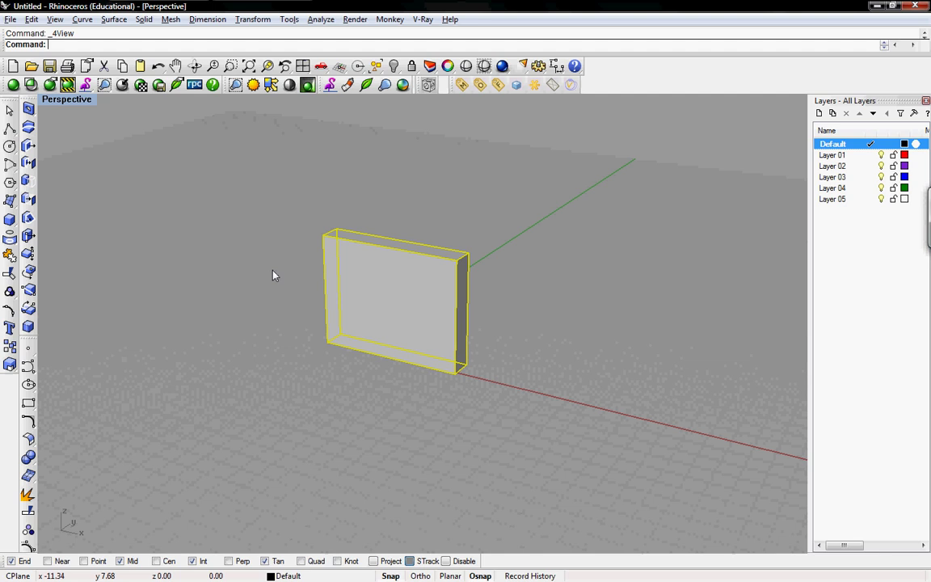
Cycle the maximized view twice through Top, Front, Right and Perspective with Ctrl+F1–F4
key("ctrl+F1")
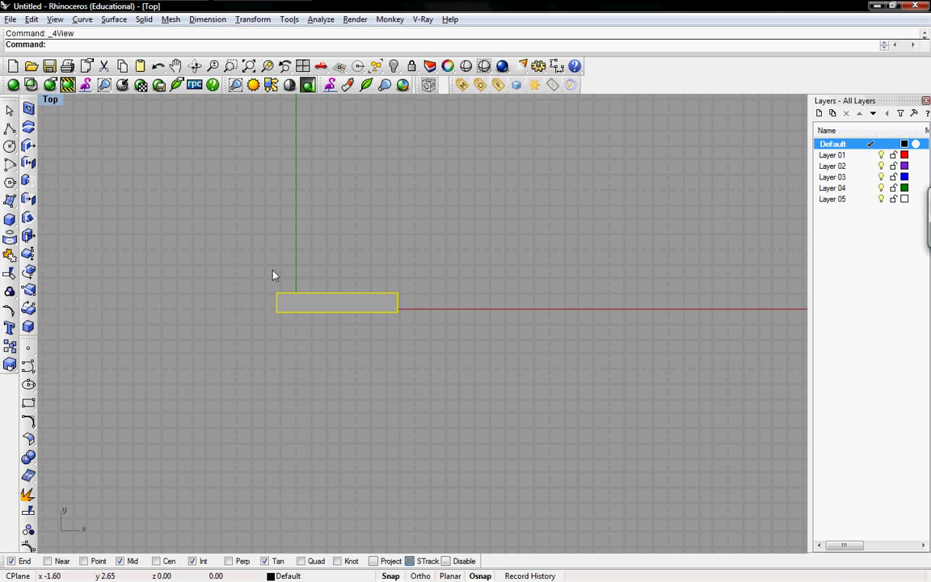
key("ctrl+F2")
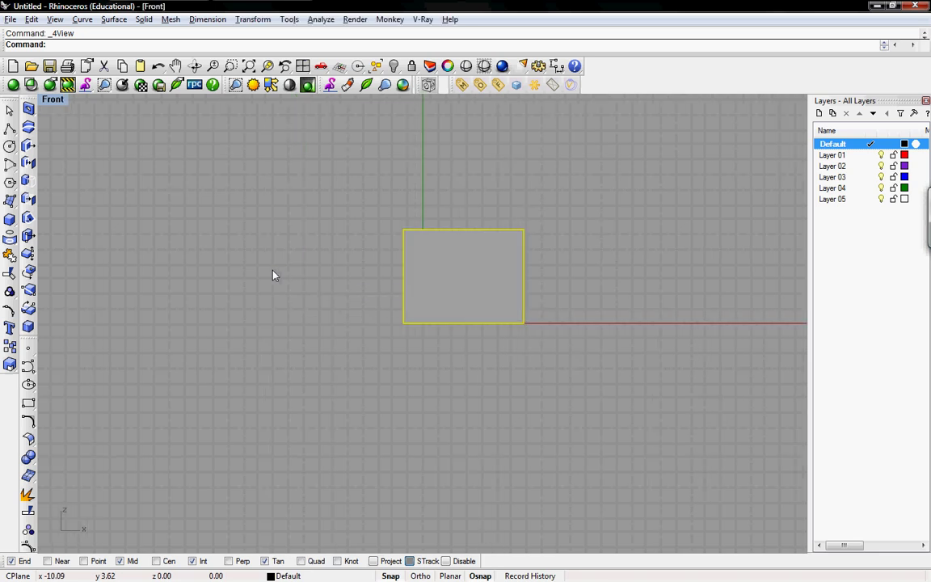
key("ctrl+F3")
key("ctrl+F4")
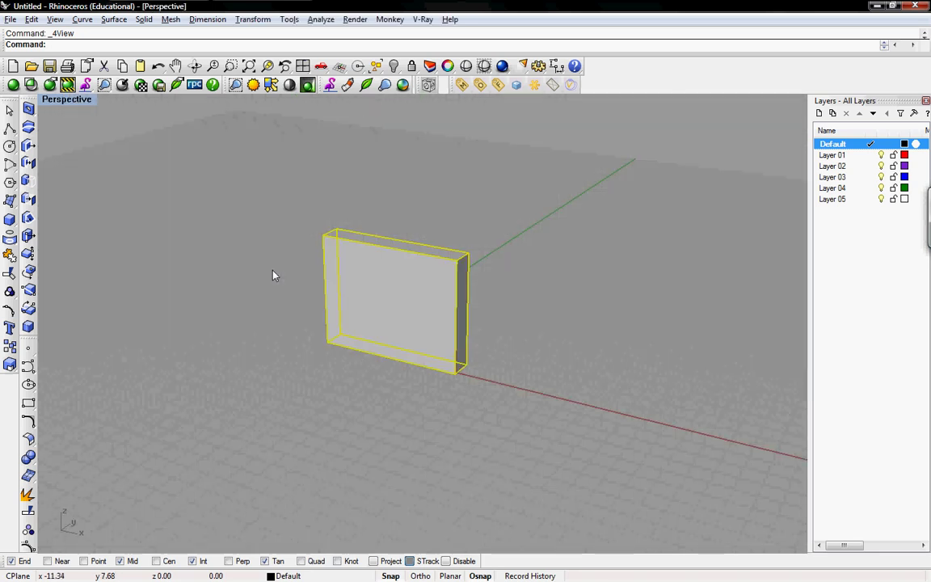
key("ctrl+F1")
key("ctrl+F2")
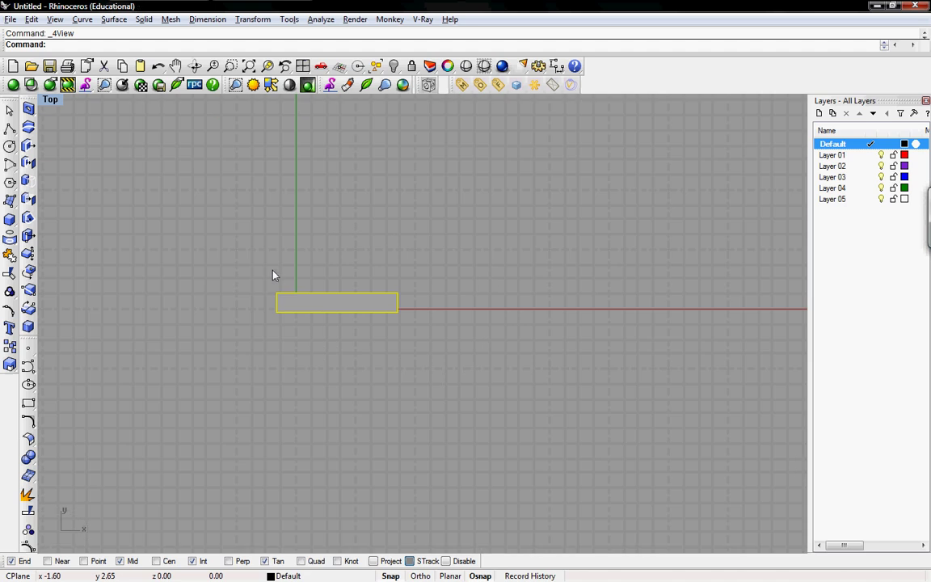
key("ctrl+F3")
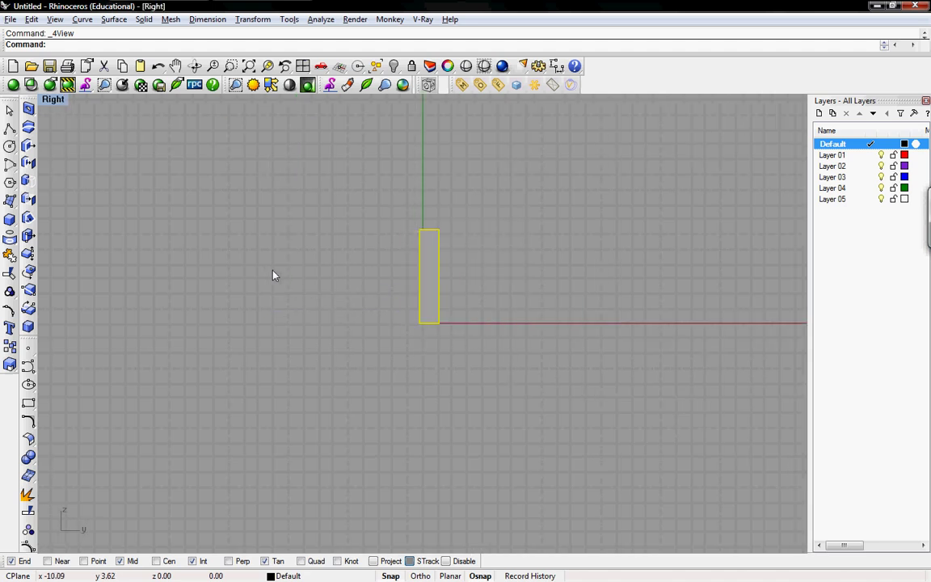
key("ctrl+F4")
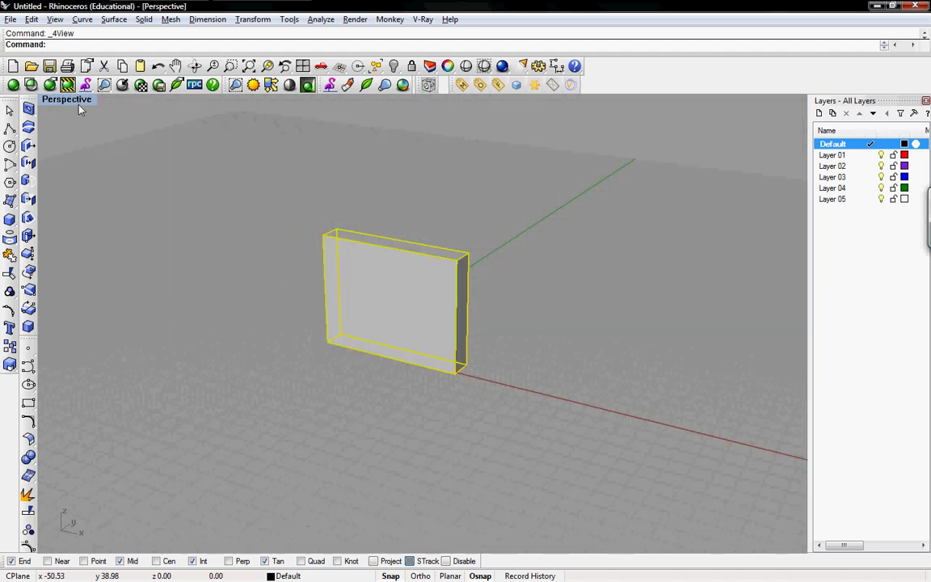
Open the Perspective view menu, dismiss it unchanged, and clear the box selection
left_click(82, 103)
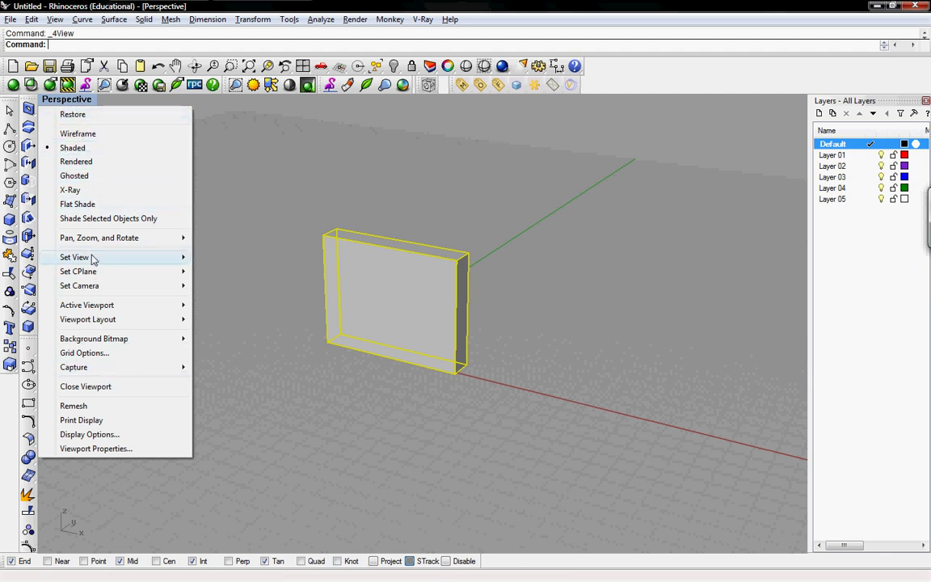
key("Escape")
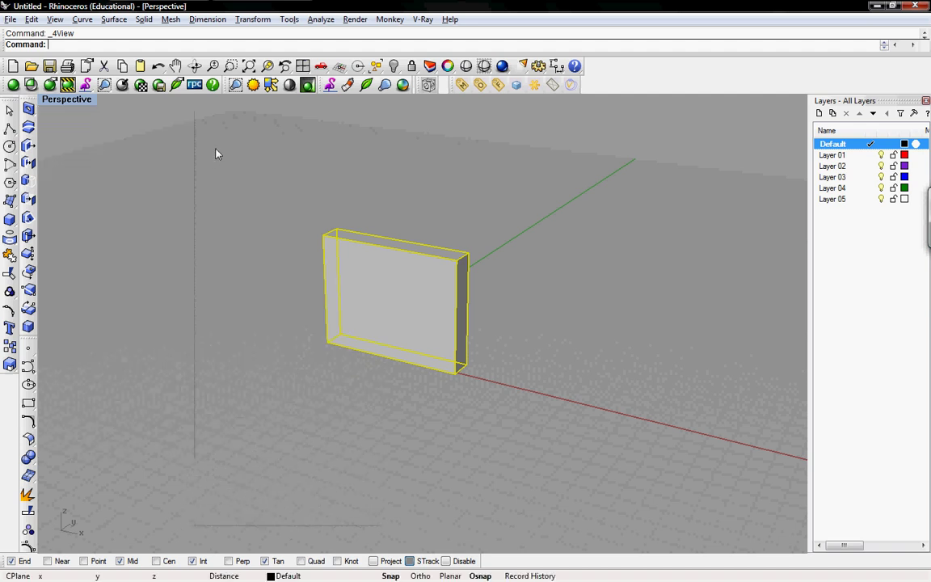
key("Escape")
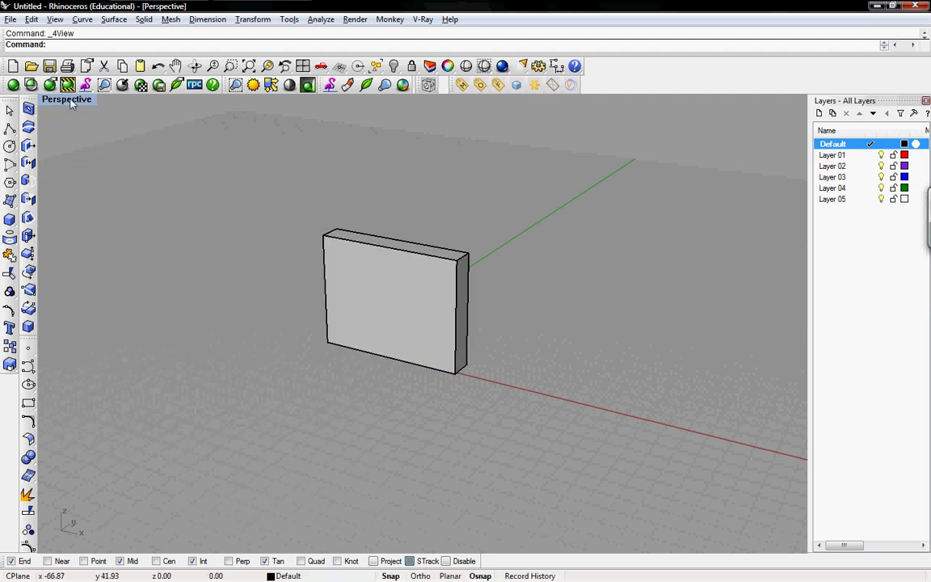
Restore the four-view layout and switch Perspective to Wireframe, then back to Shaded
double_click(68, 99)
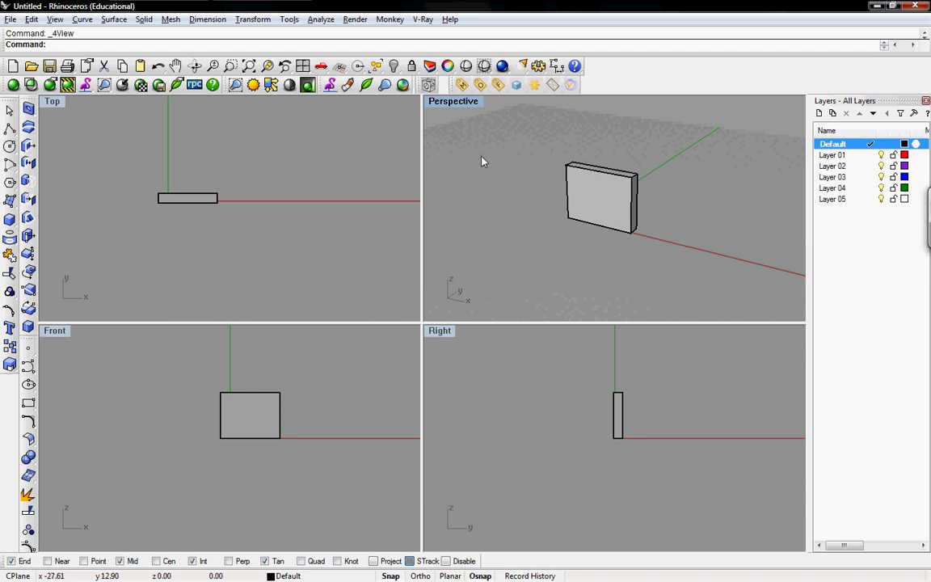
right_click(467, 106)
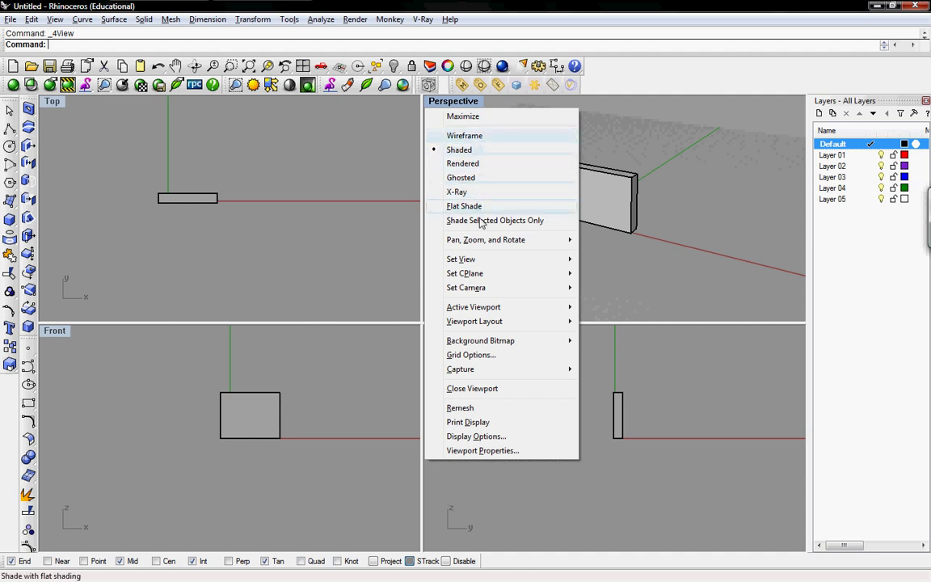
left_click(467, 136)
right_click(457, 102)
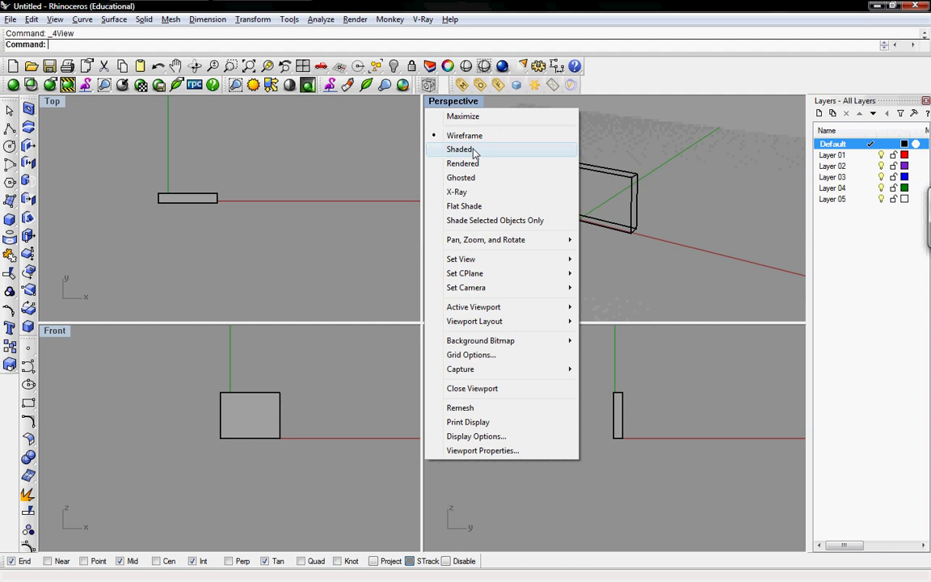
left_click(470, 149)
Go through the Perspective title menu to Viewport Layout's Float Viewport option
right_click(466, 101)
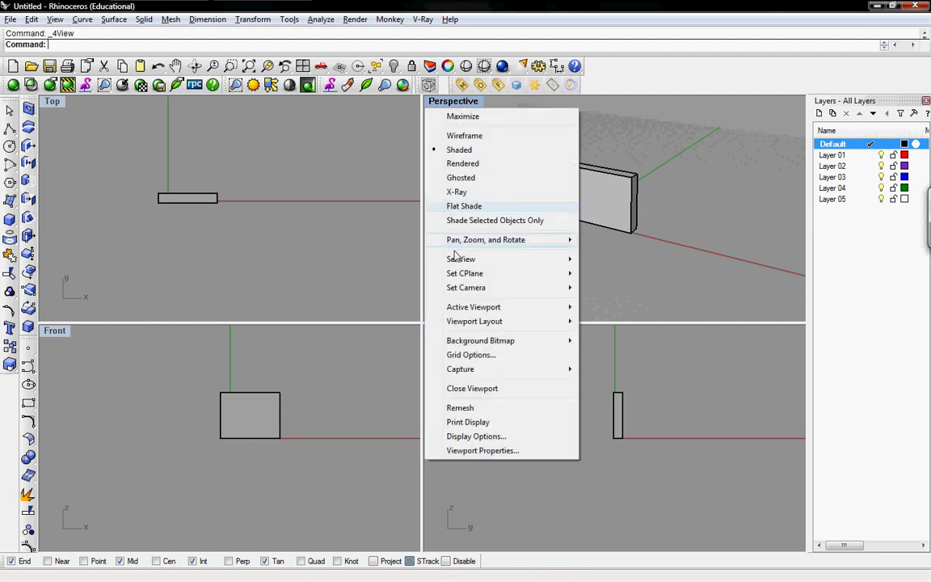
mouse_move(468, 258)
mouse_move(484, 242)
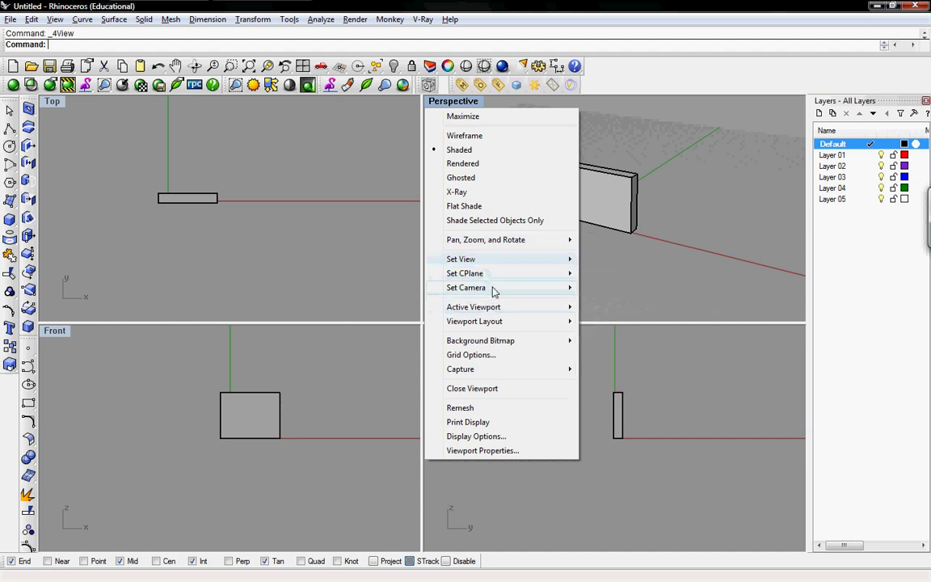
mouse_move(506, 325)
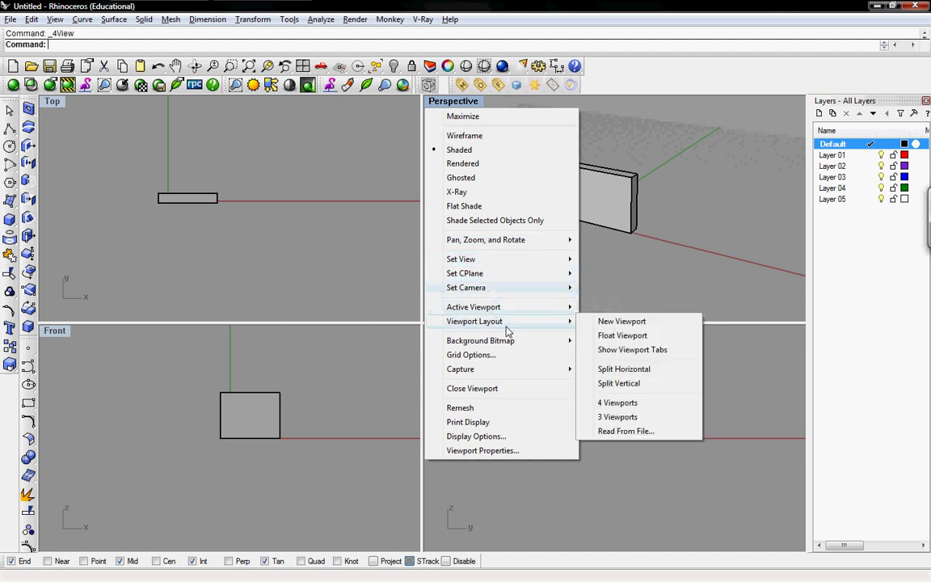
Float the Perspective viewport, move it left, enlarge it, then close the floating window
left_click(622, 336)
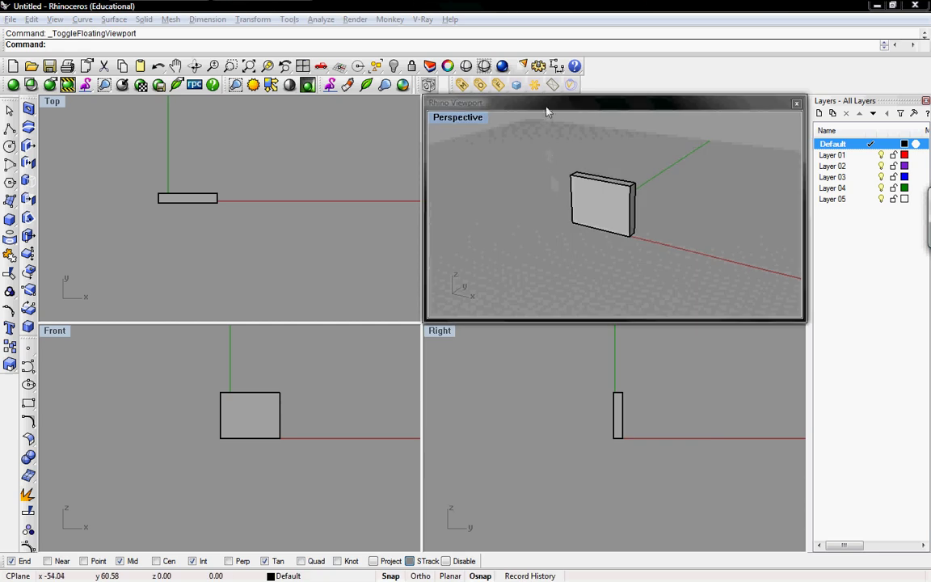
left_click_drag(558, 114, 253, 151)
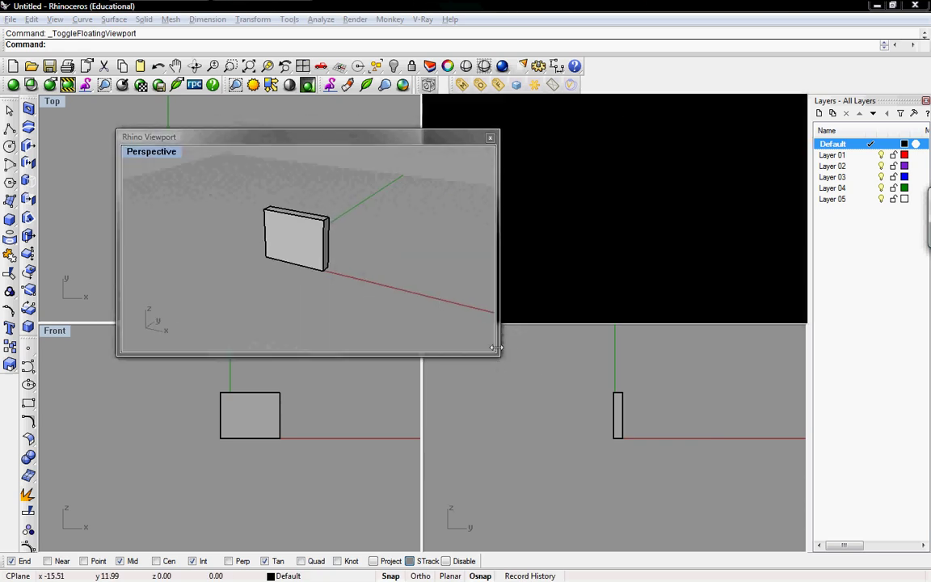
left_click_drag(499, 355, 709, 475)
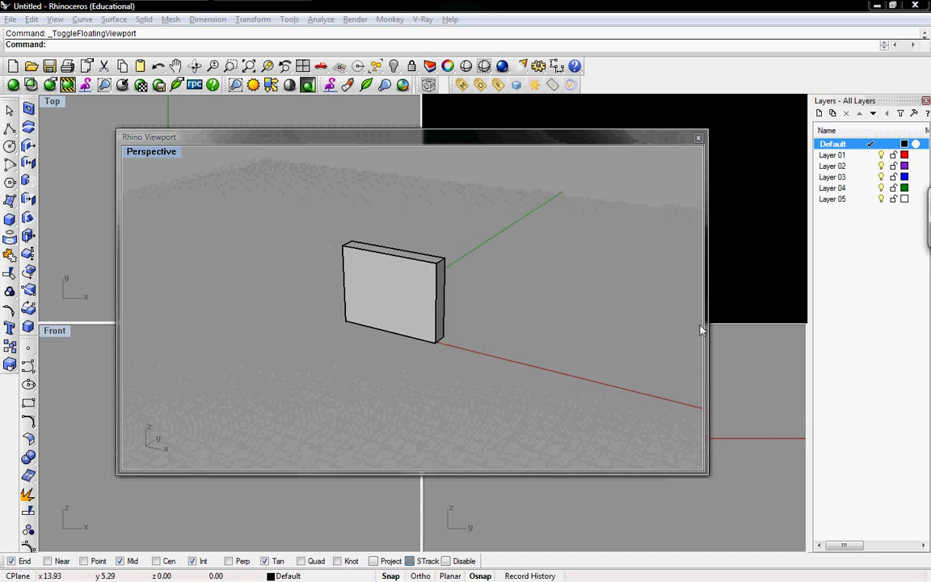
left_click(699, 138)
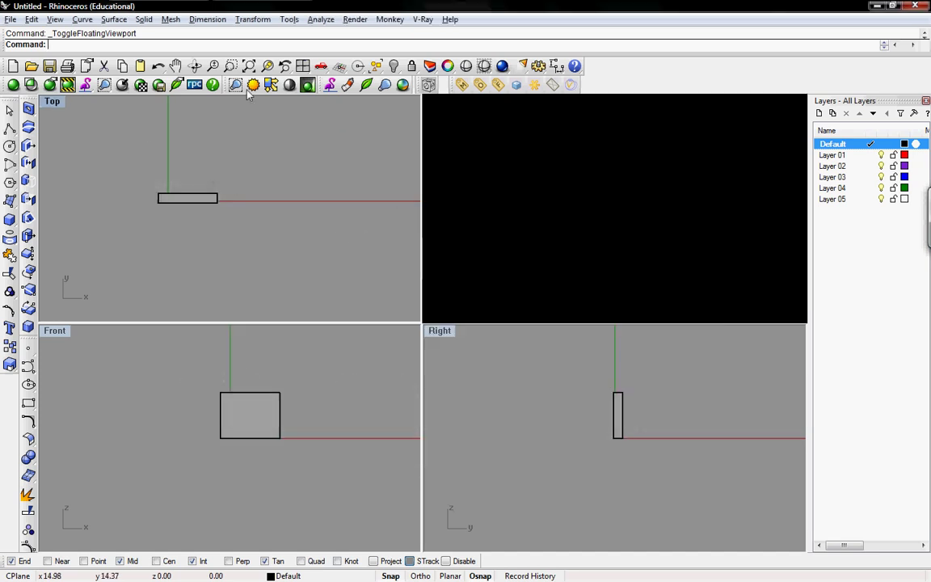
Reset to the standard layout via the Top view's Viewport Layout > 4 Viewports
left_click(52, 102)
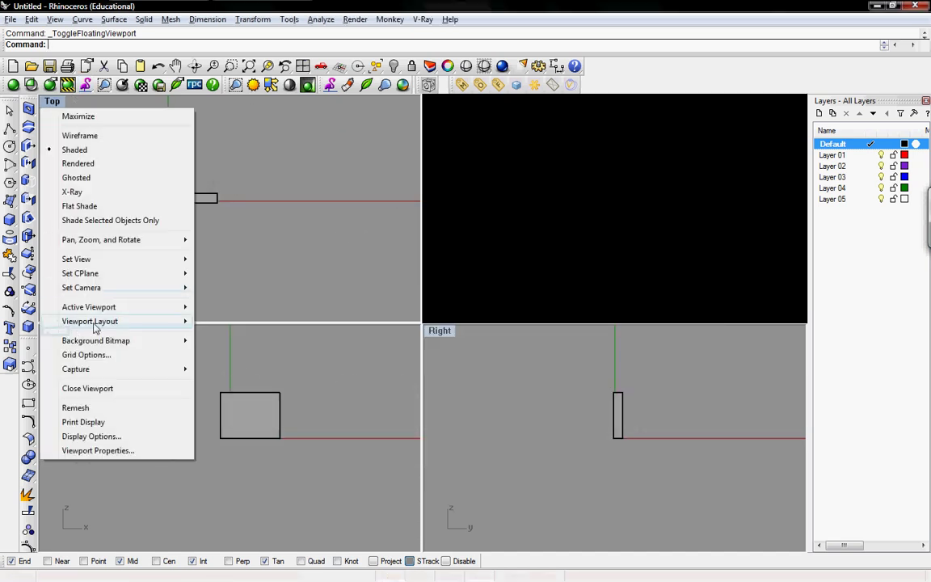
mouse_move(94, 323)
left_click(225, 402)
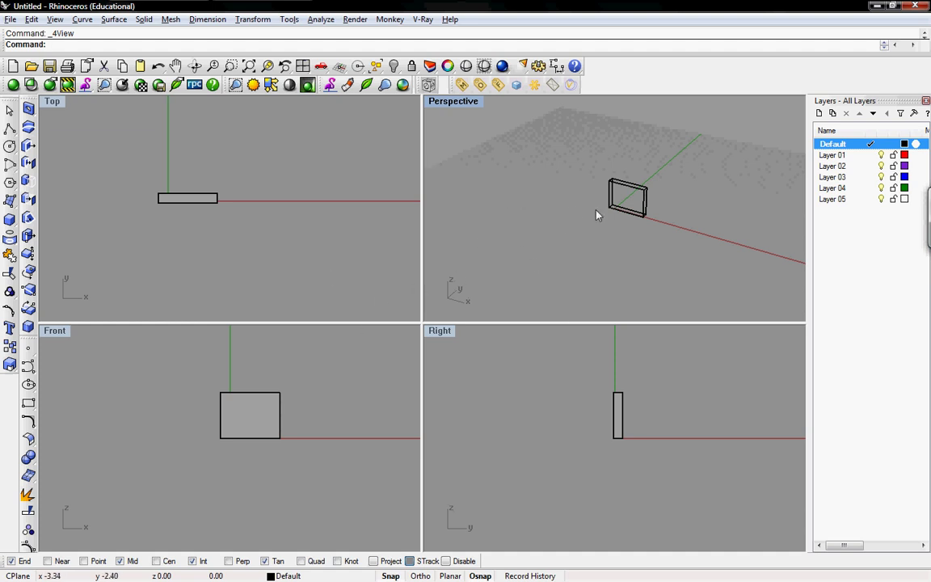
Orbit the Perspective view to a new angle around the slab, then select and deselect the box
right_click_drag(606, 208, 631, 224)
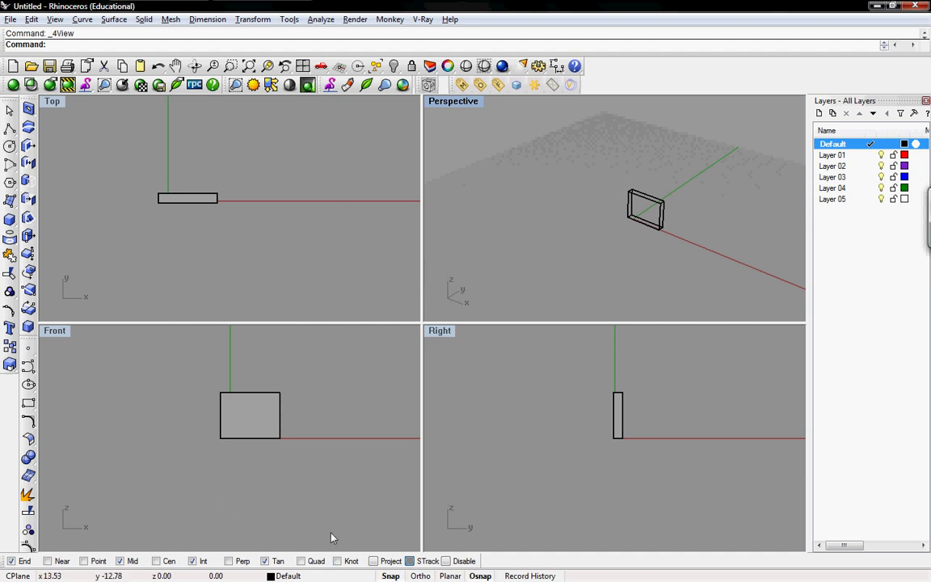
left_click(280, 438)
left_click(281, 450)
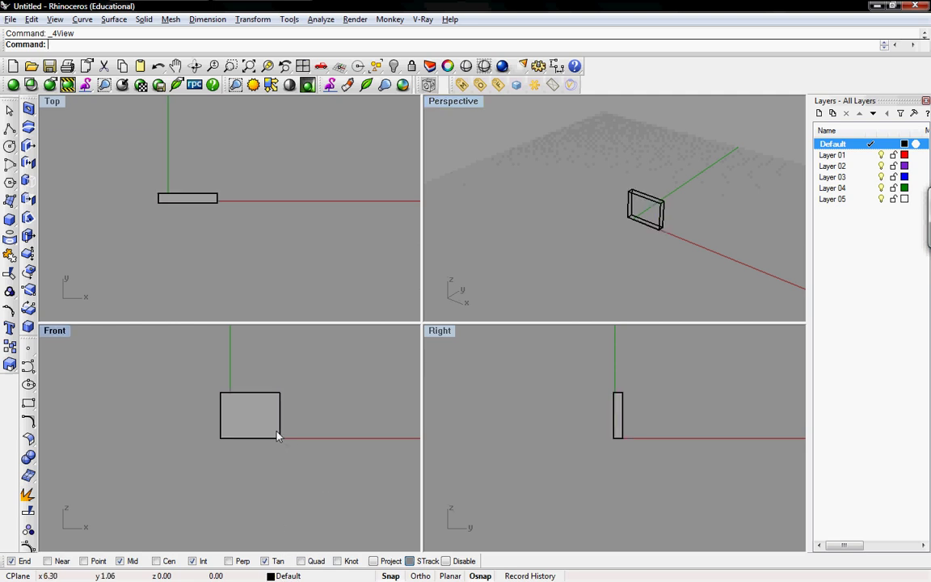
Turn Snap off on the status bar and toggle the Osnap row hidden, then shown again
left_click(391, 576)
left_click(479, 575)
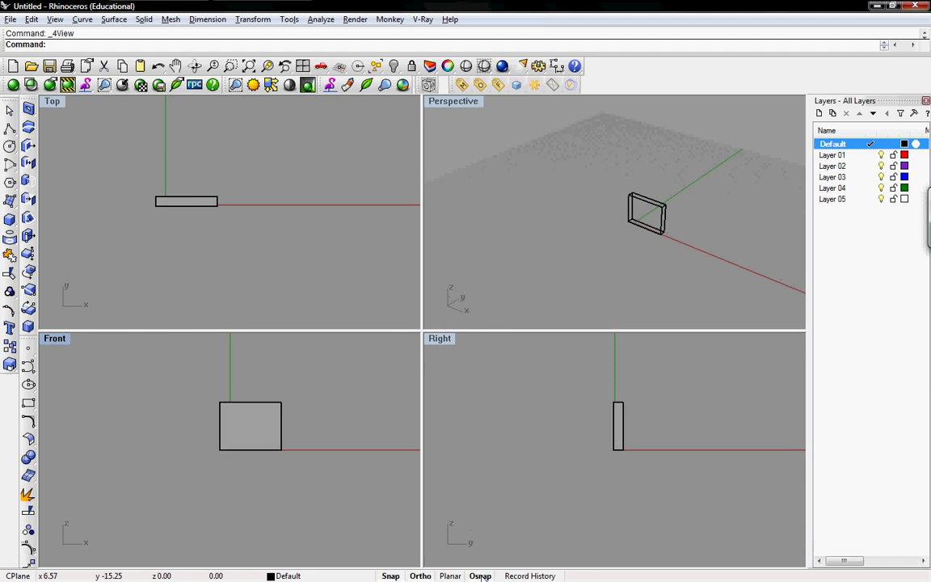
left_click(479, 575)
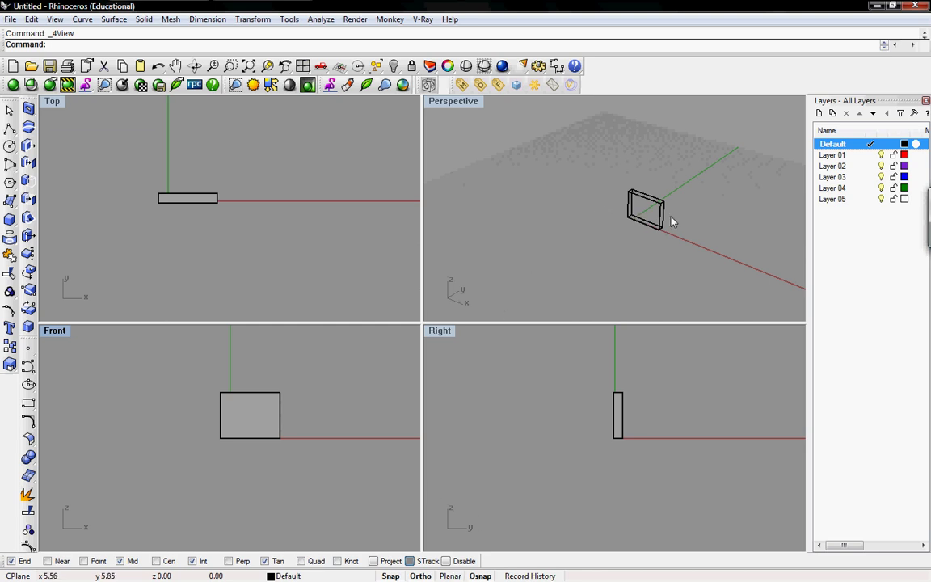
Orbit the Perspective view lower under the slab, then zoom into it in the Front view
right_click_drag(670, 222, 705, 196)
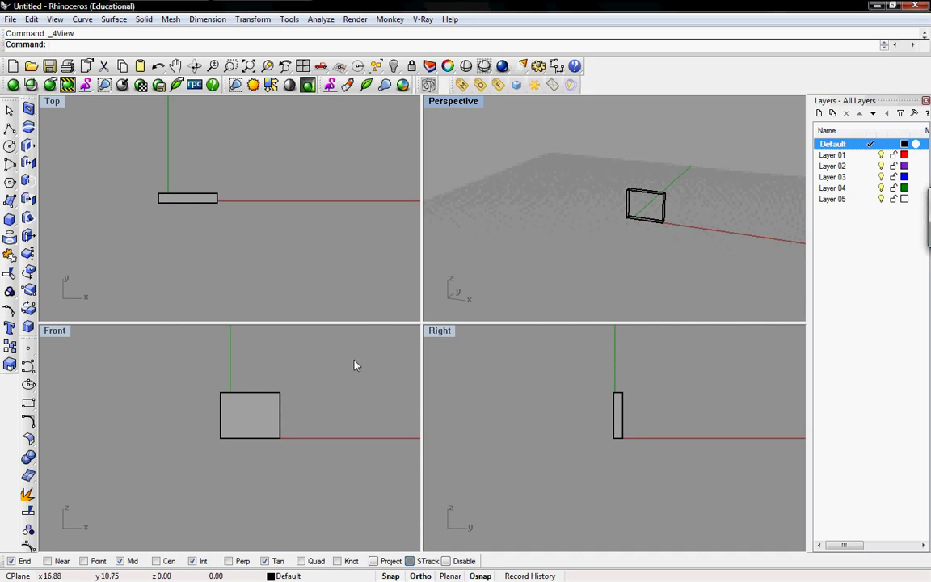
scroll(353, 366, "up", 4)
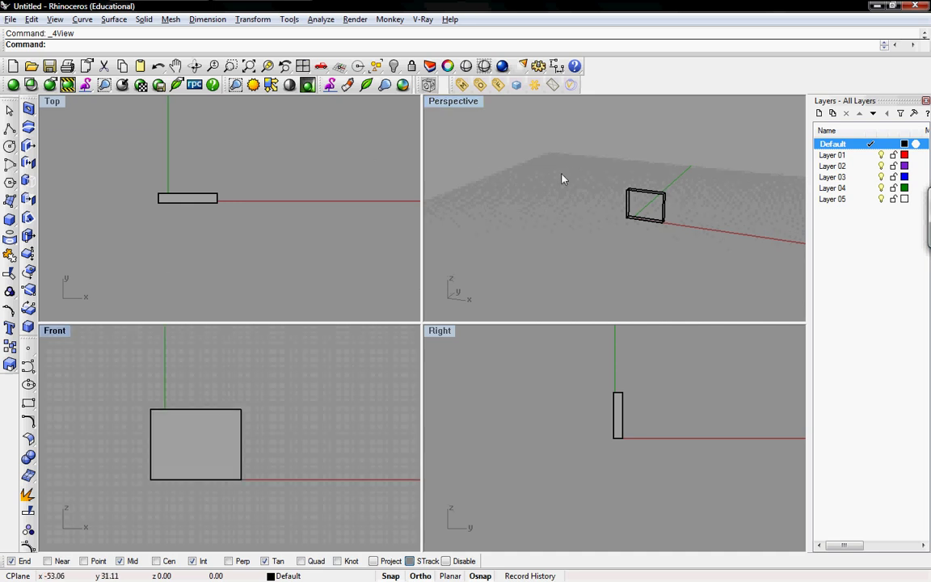